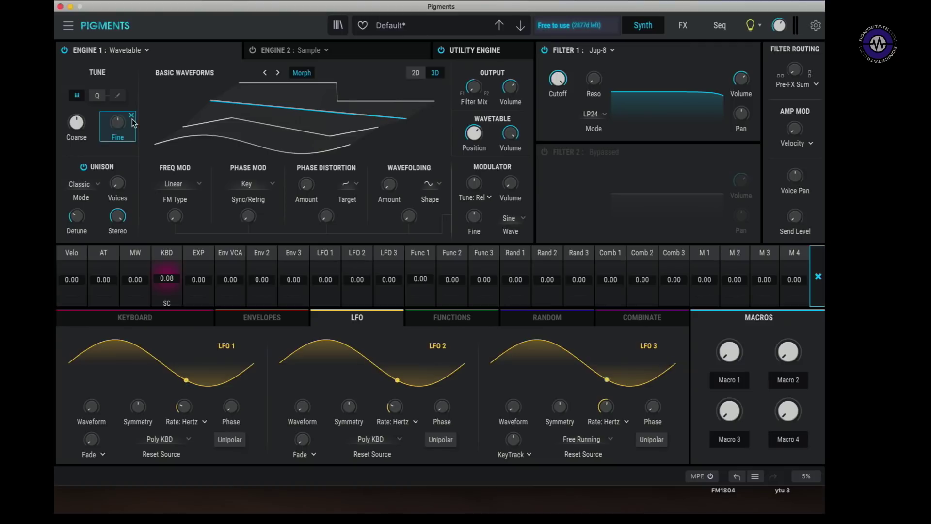
Step: Open the keyboard modulation routing for Engine 1 Fine and view its side chain source options
left_click(165, 259)
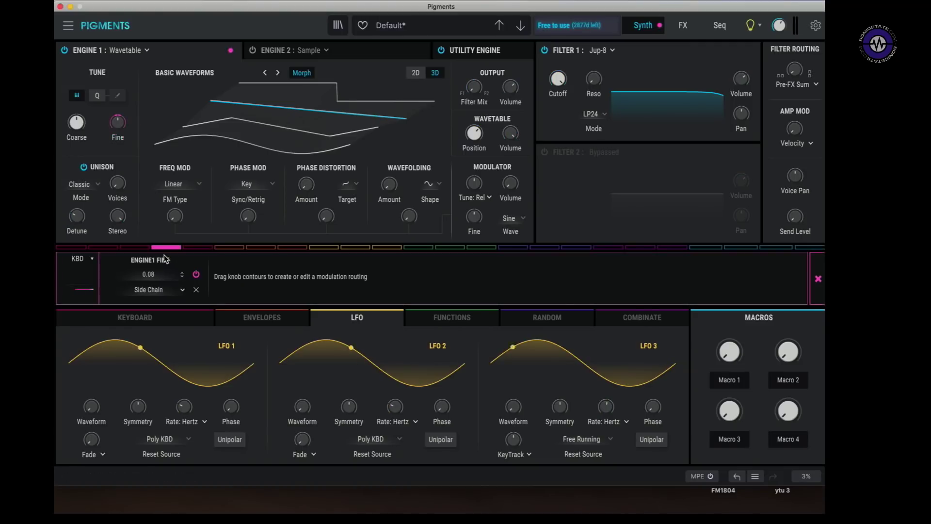
left_click(163, 290)
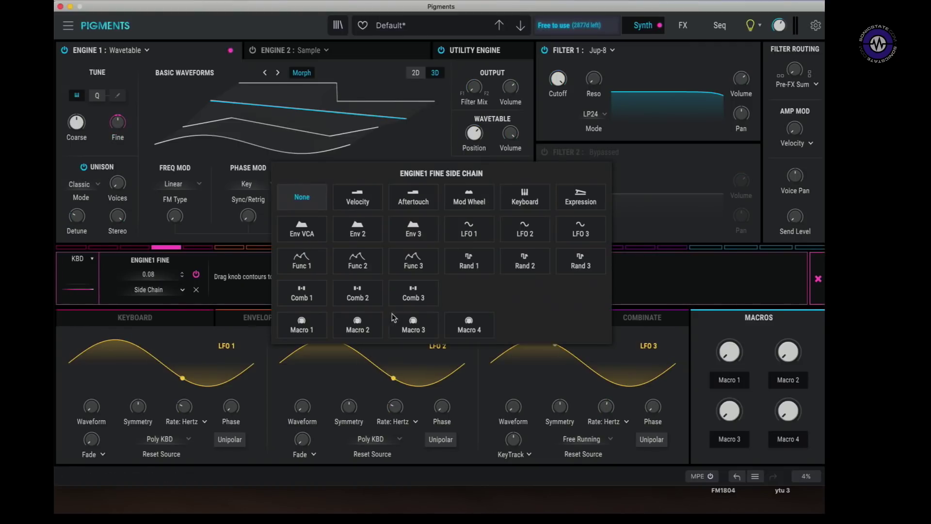
left_click(197, 340)
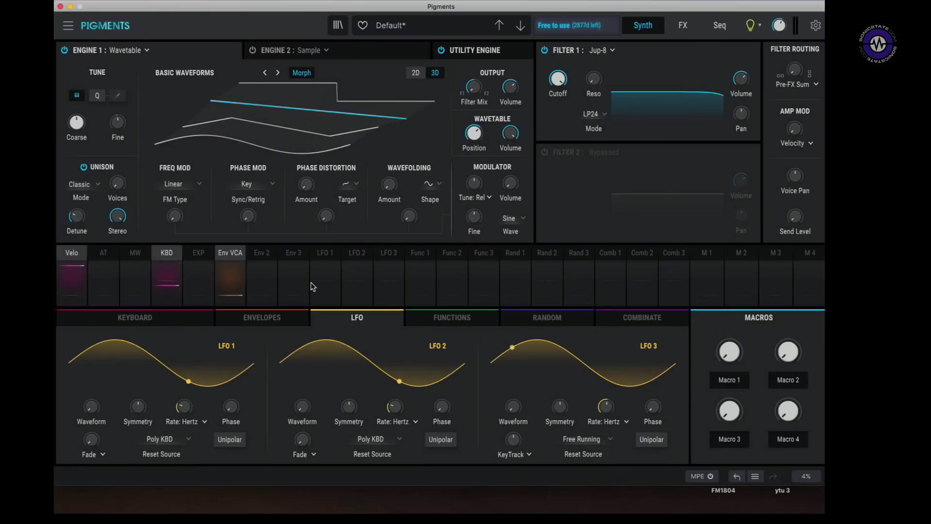
Step: Look through the Keyboard, Envelopes, LFO, Functions, Random and Combinate modulator sections, ending on Keyboard
left_click(124, 322)
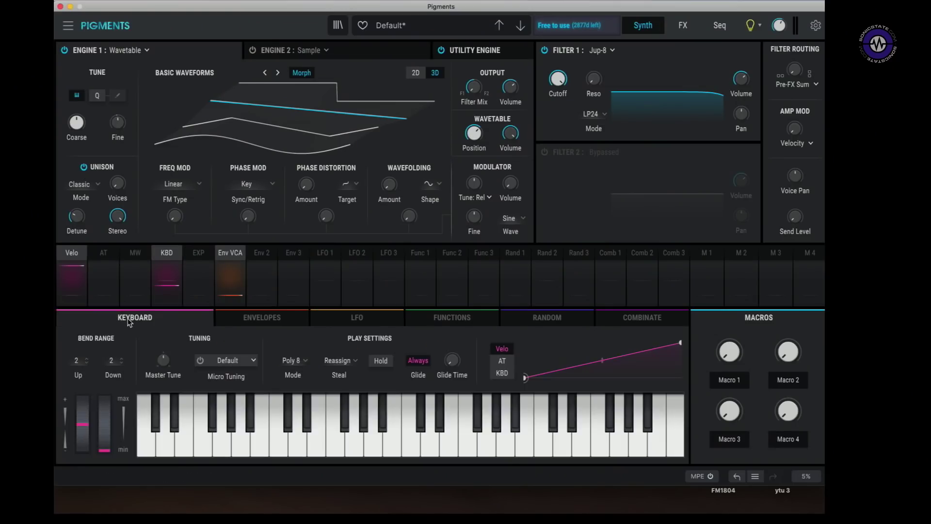
left_click(273, 321)
left_click(354, 322)
left_click(451, 320)
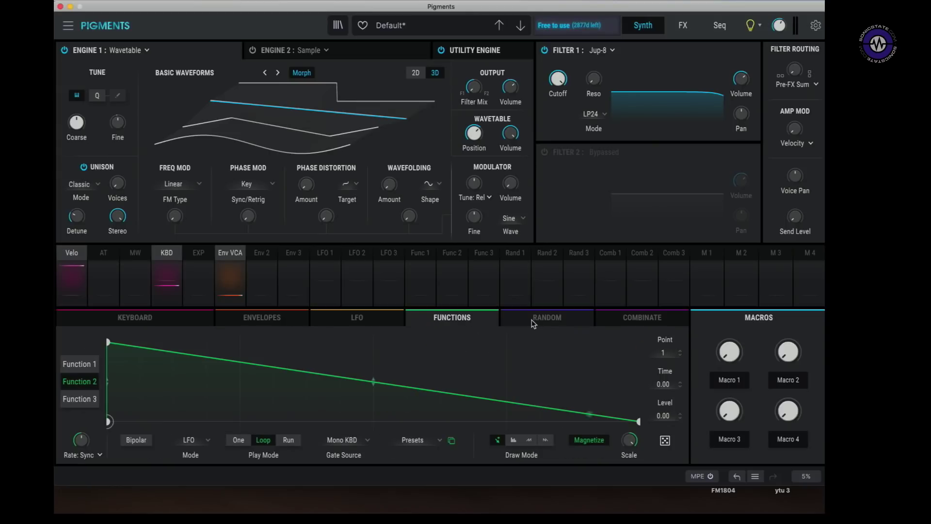
left_click(543, 322)
left_click(630, 322)
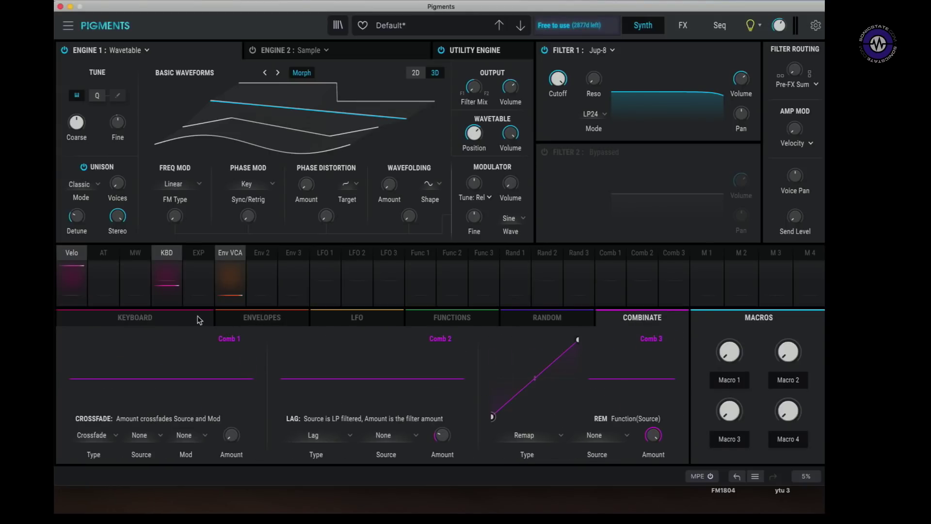
left_click(163, 322)
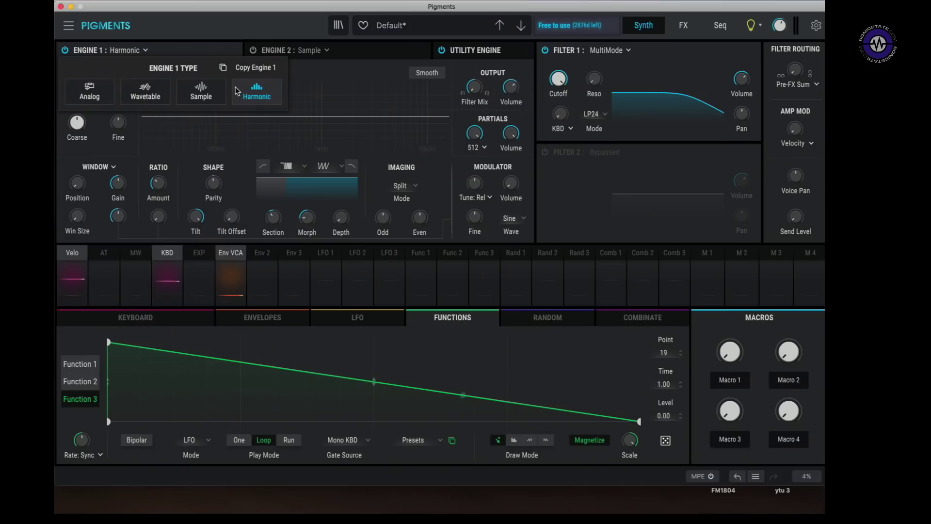
Step: Set Engine 1 to the Harmonic type and lower its partials amount, keeping the partial limit at 512
left_click(253, 97)
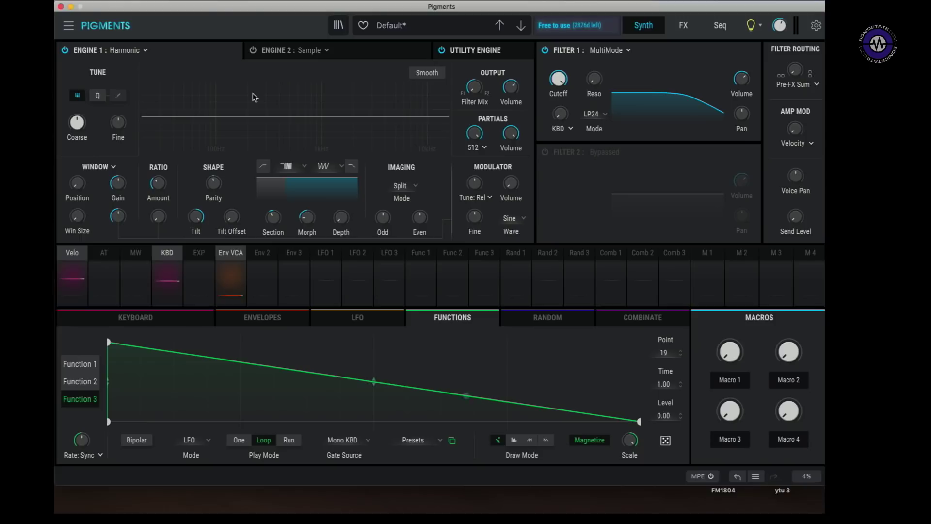
left_click(480, 148)
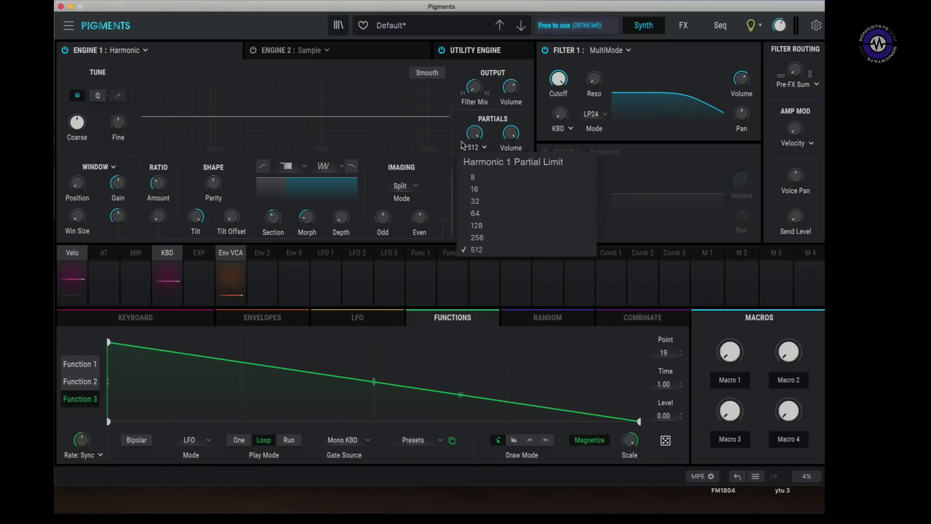
left_click(425, 139)
mouse_move(472, 137)
left_mouse_down()
mouse_move(472, 164)
mouse_move(476, 134)
left_mouse_up()
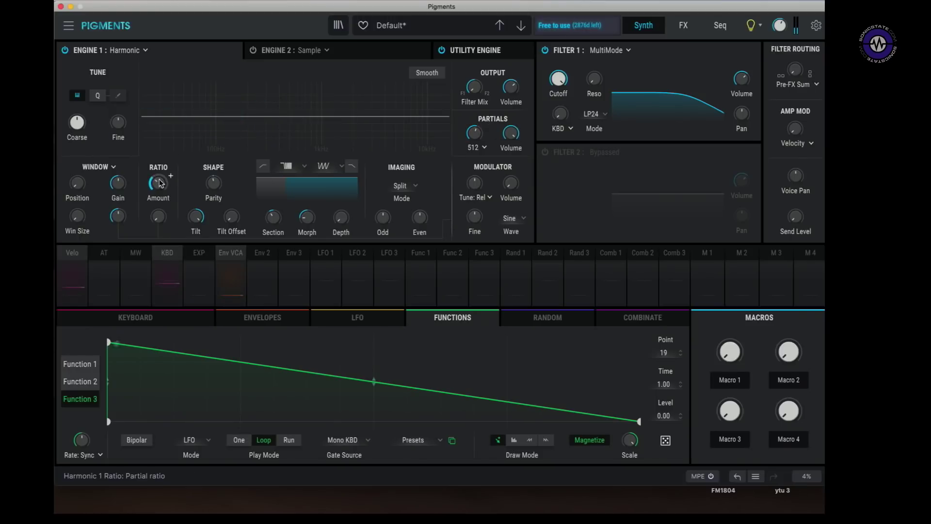
Step: Try shifting the harmonic parity to 35% odd and 65% even and varying the partial ratio
left_click_drag(213, 183, 213, 176)
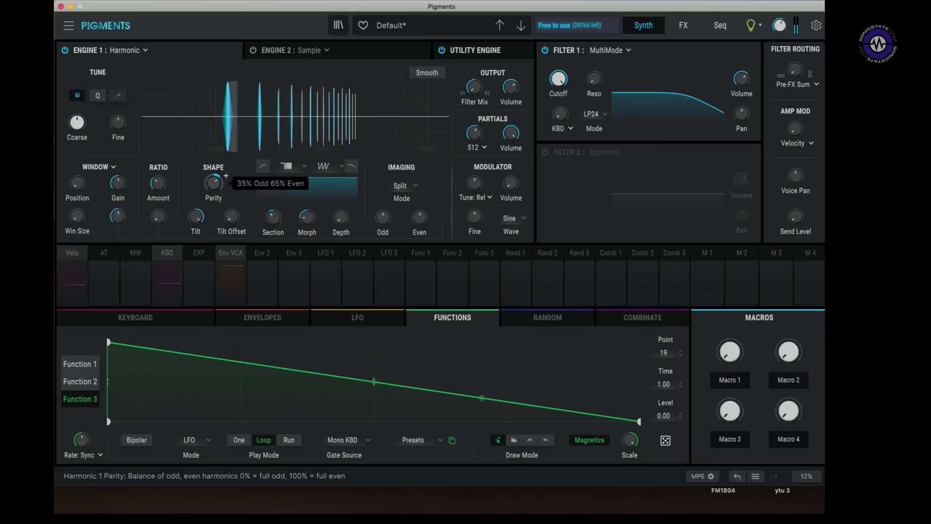
left_click_drag(158, 183, 158, 183)
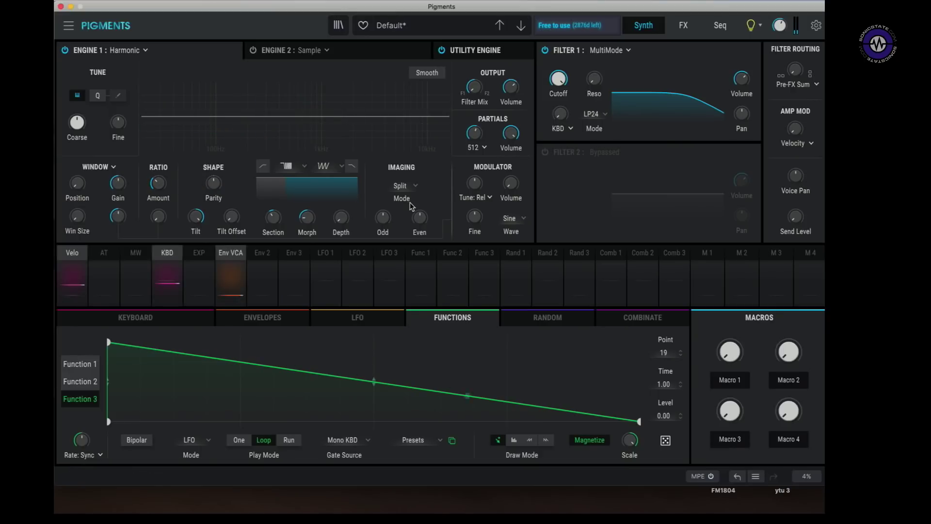
Step: Raise the Harmonic engine's shape Depth and check the Spectrum B choices, keeping Move
left_click_drag(341, 216, 338, 183)
left_click(338, 169)
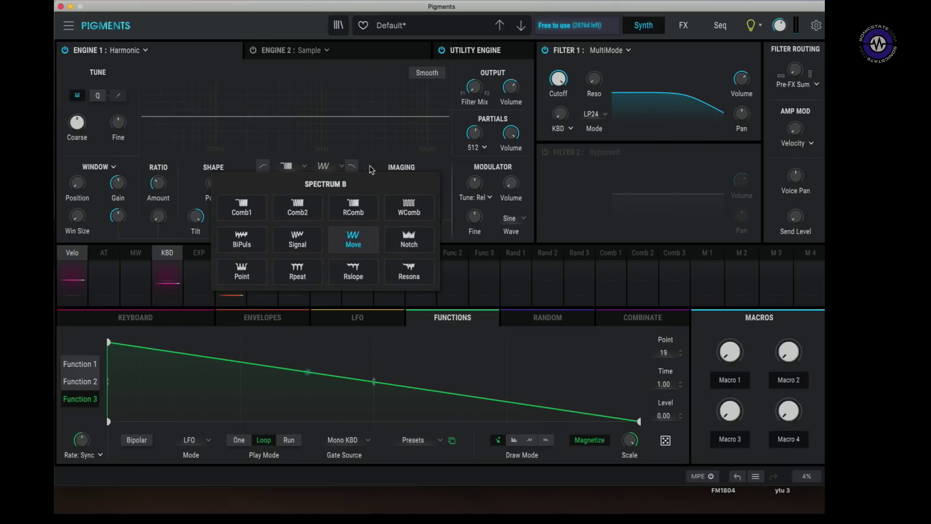
left_click(379, 140)
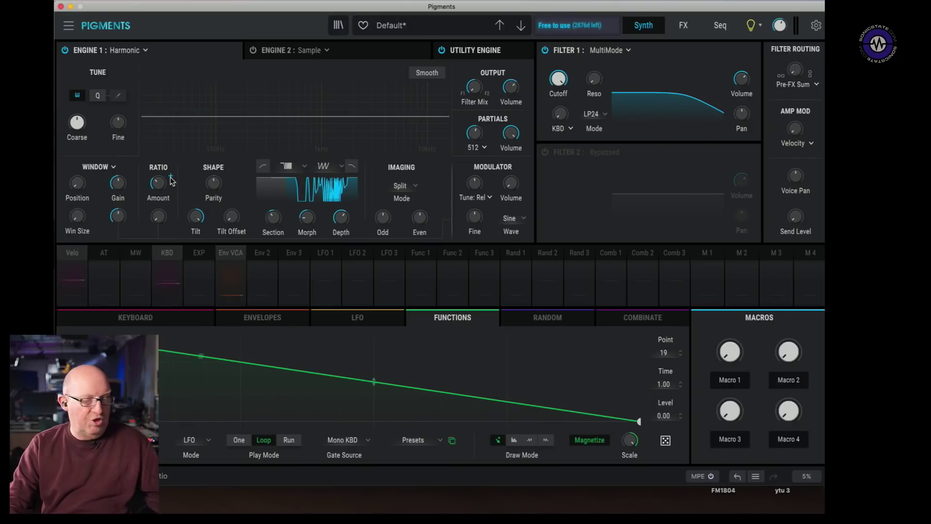
Step: Adjust the Harmonic engine's odd and even imaging, shape Section and window FM, with the ratio Amount selected as modulation target
left_click(170, 178)
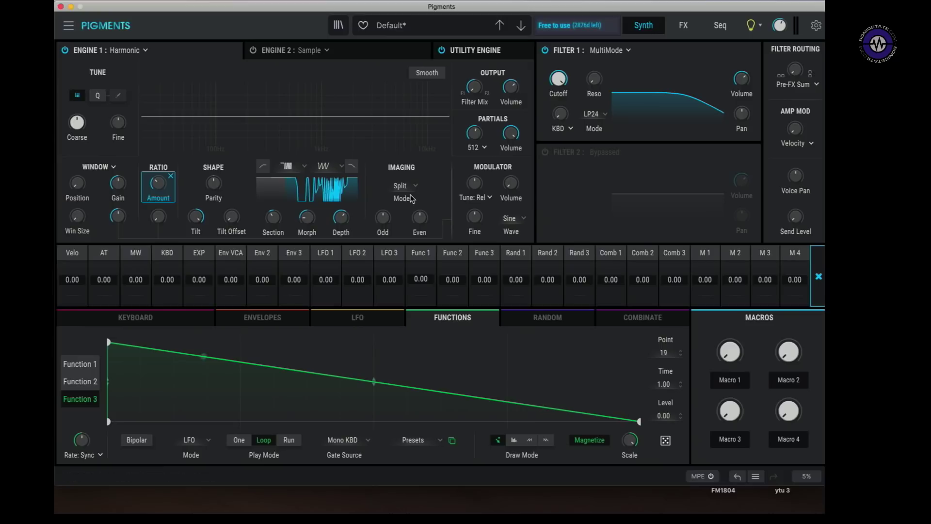
mouse_move(374, 211)
left_mouse_down()
mouse_move(375, 196)
mouse_move(383, 216)
left_mouse_up()
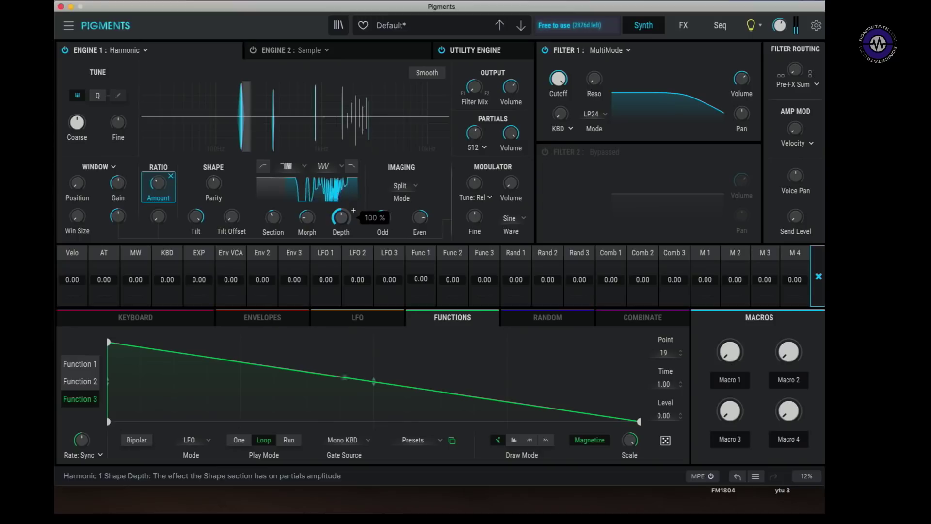
left_click_drag(285, 212, 286, 209)
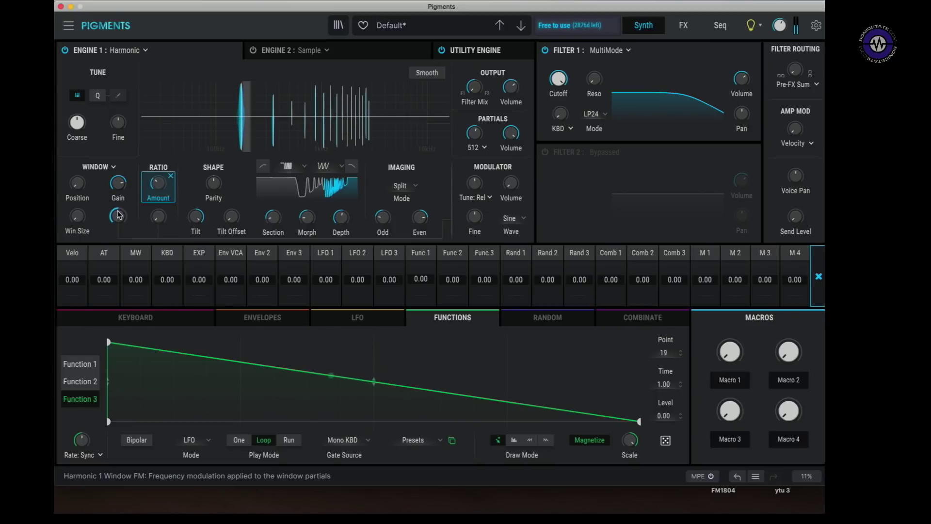
left_click_drag(130, 208, 130, 208)
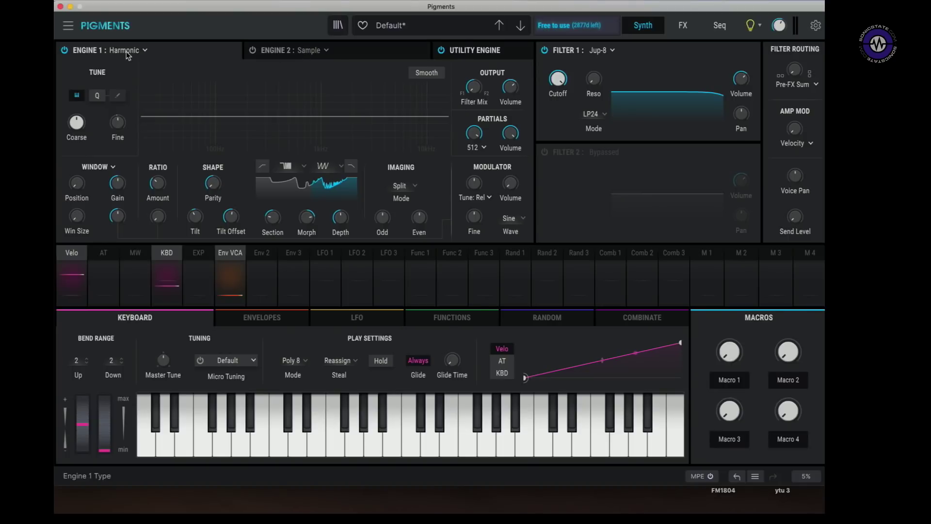
Step: View the Engine 1 type choices and the Noise 1 sample browser of the Utility Engine
left_click(144, 50)
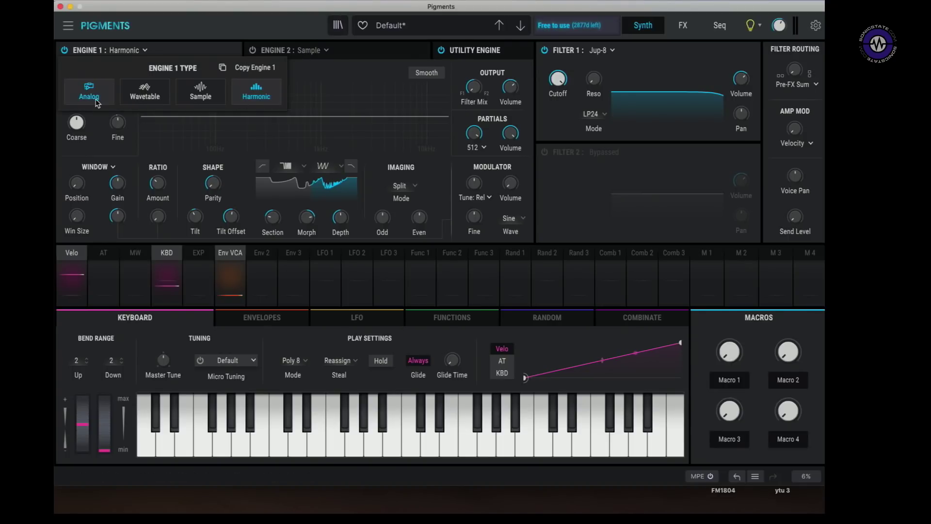
left_click(334, 91)
left_click(477, 52)
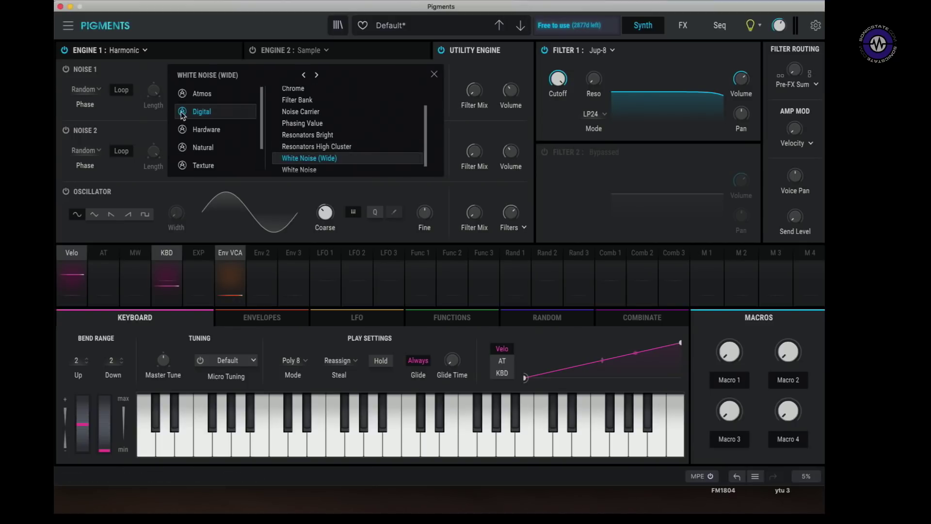
left_click(208, 77)
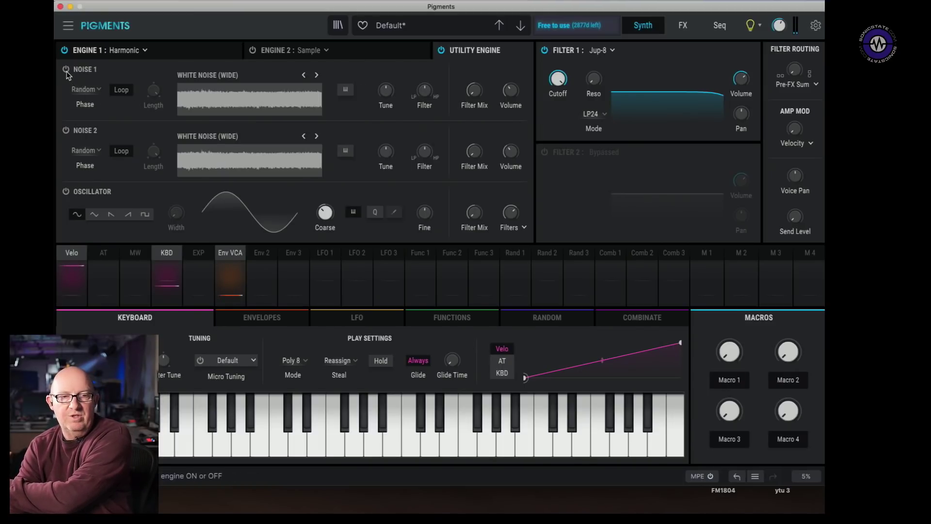
Step: Enable Noise 1 with the Phasing Value sample and adjust its volume and tuning
mouse_move(524, 83)
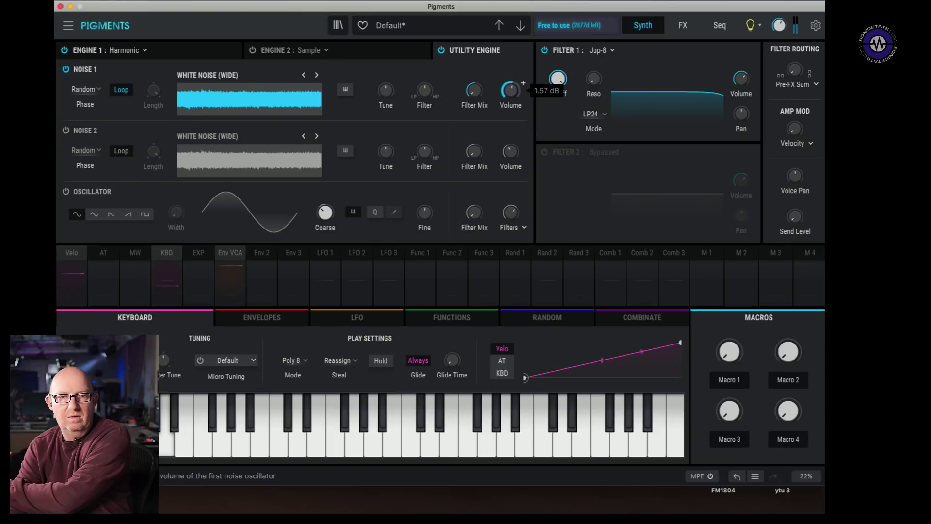
left_click(316, 75)
left_click(304, 76)
left_click(304, 76)
left_click(304, 77)
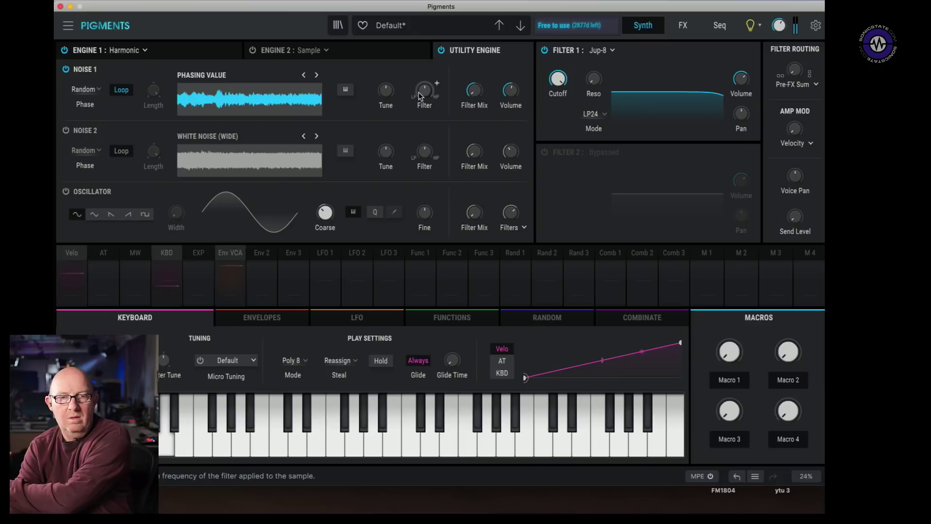
mouse_move(437, 83)
mouse_move(385, 96)
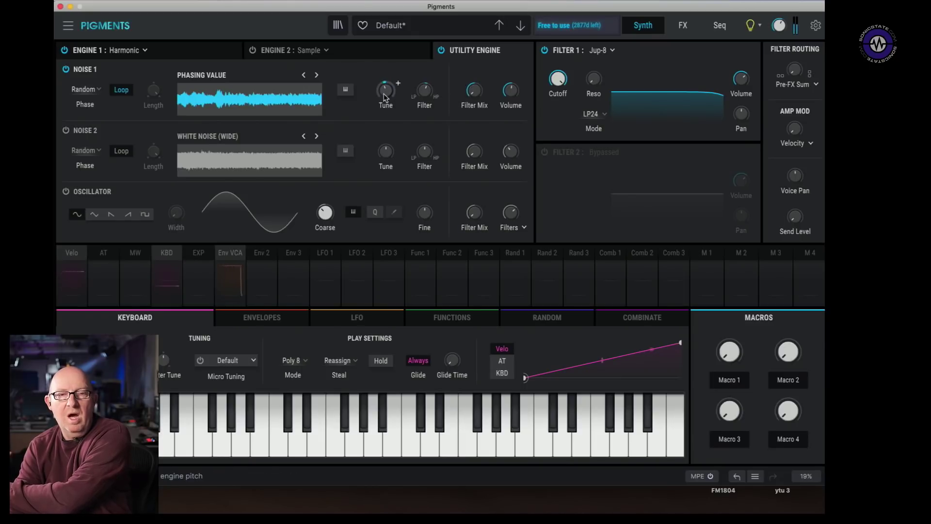
Step: Change Engine 1 to the Analog type
left_click(119, 51)
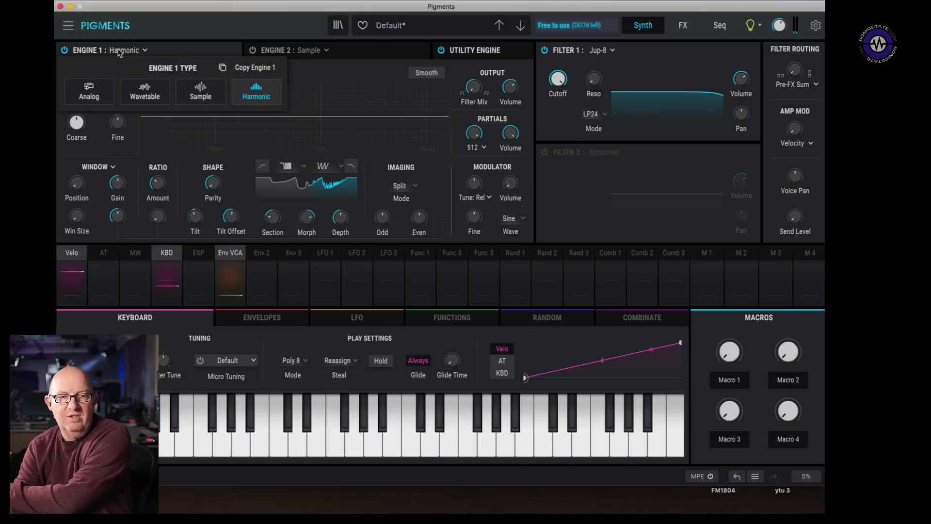
left_click(147, 52)
left_click(146, 52)
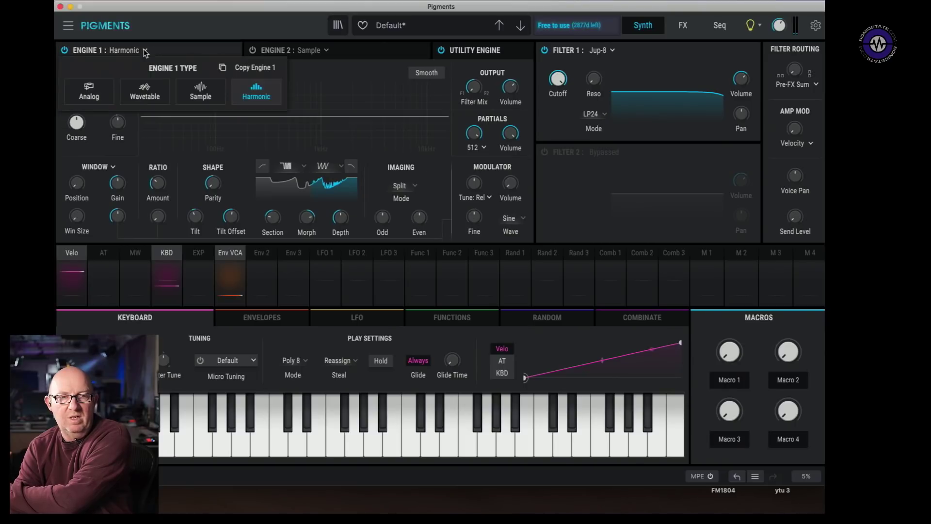
left_click(101, 92)
Step: Try the oscillator and Noise 1 filter mixes in the Utility Engine and set Noise 1's filter to 44% high-pass
left_click(466, 52)
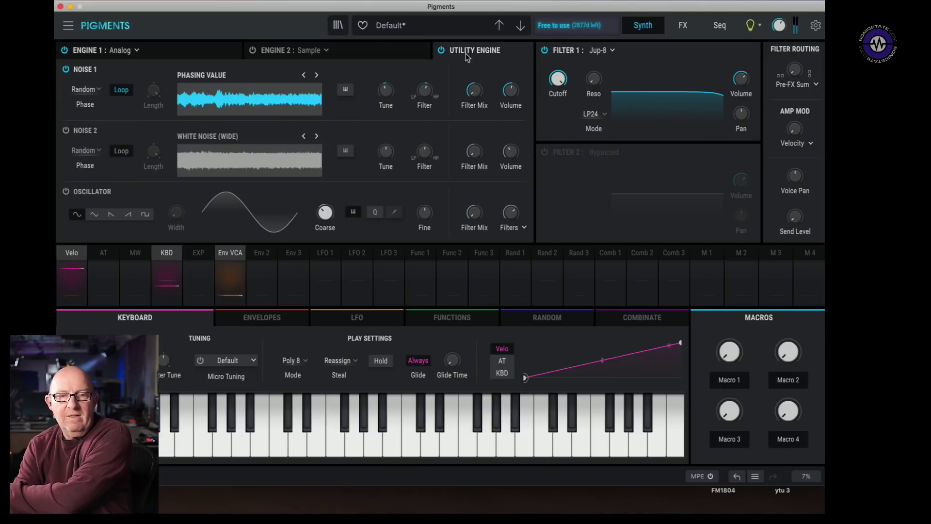
mouse_move(471, 214)
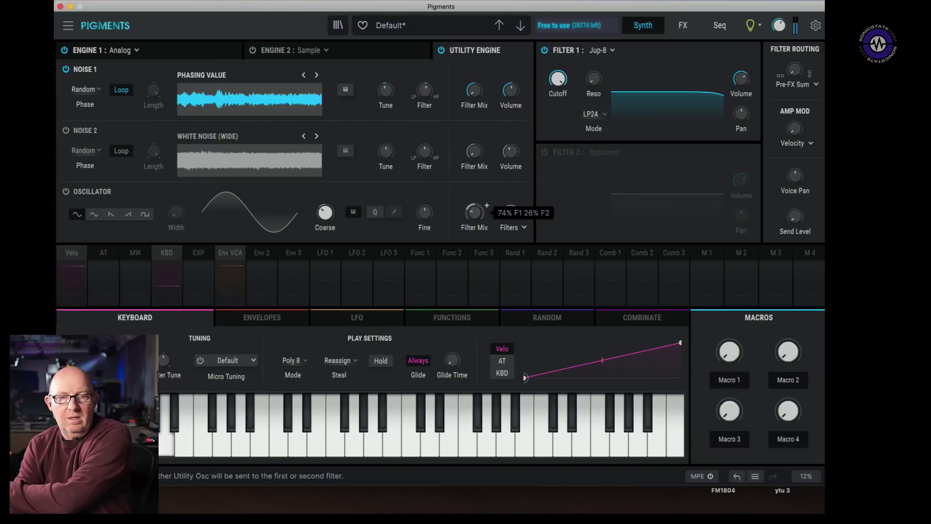
mouse_move(487, 83)
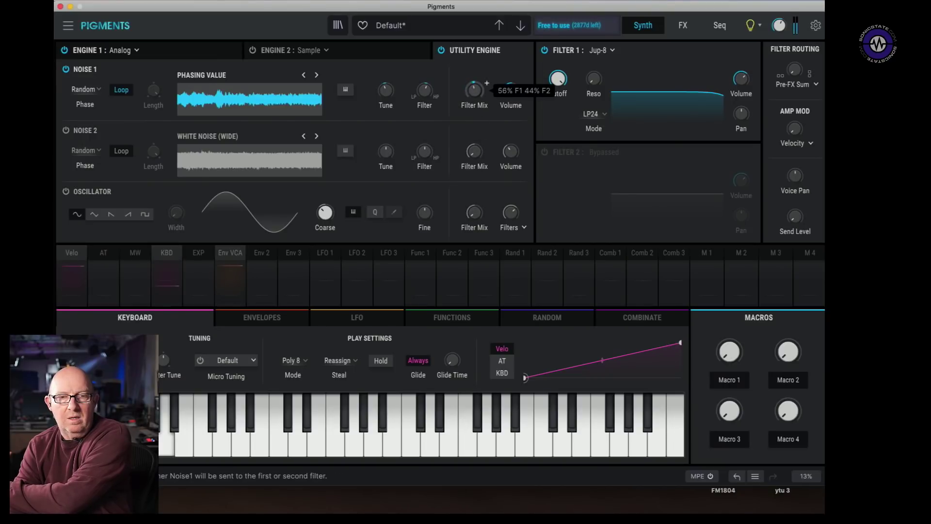
mouse_move(437, 83)
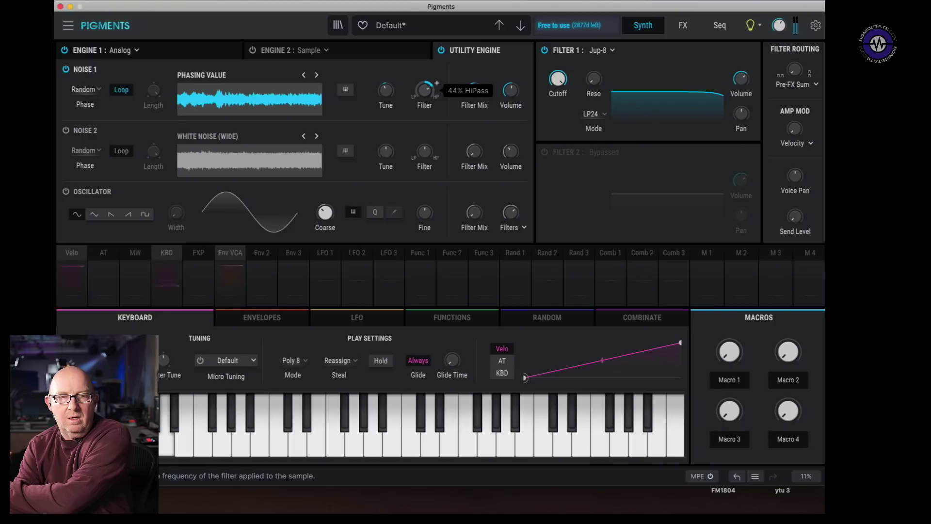
Step: Audition Chrome, Noise Carrier, Phasing Value and Resonators Bright for Noise 1, and select the White Noise (Wide) sample
left_click(215, 75)
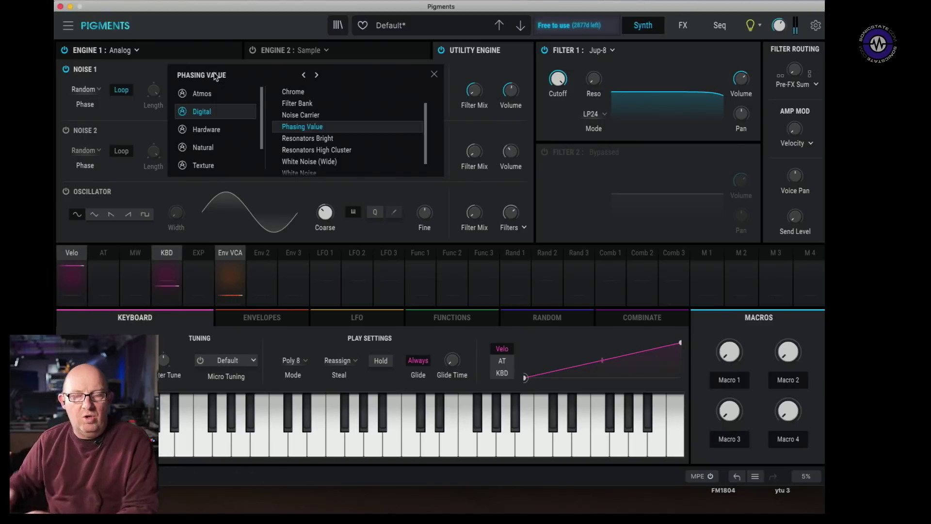
left_click(306, 92)
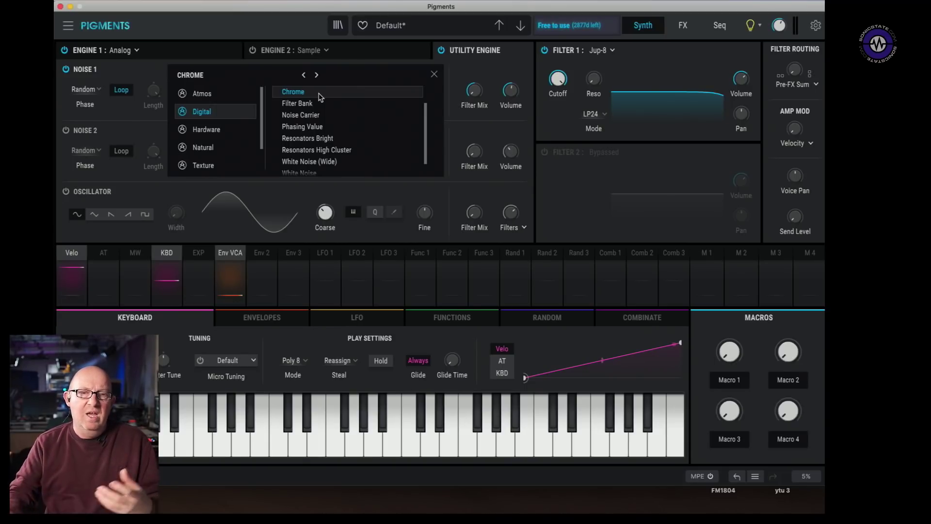
left_click(310, 115)
left_click(319, 127)
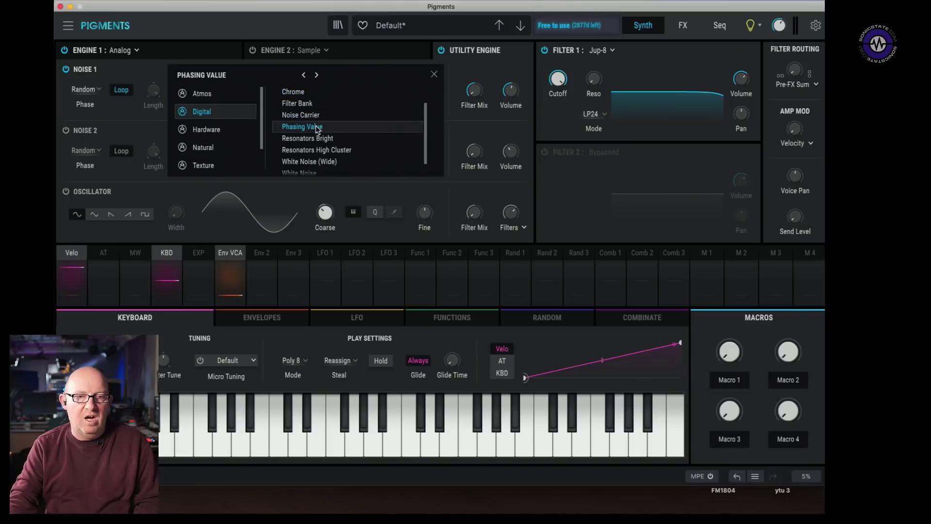
left_click(306, 140)
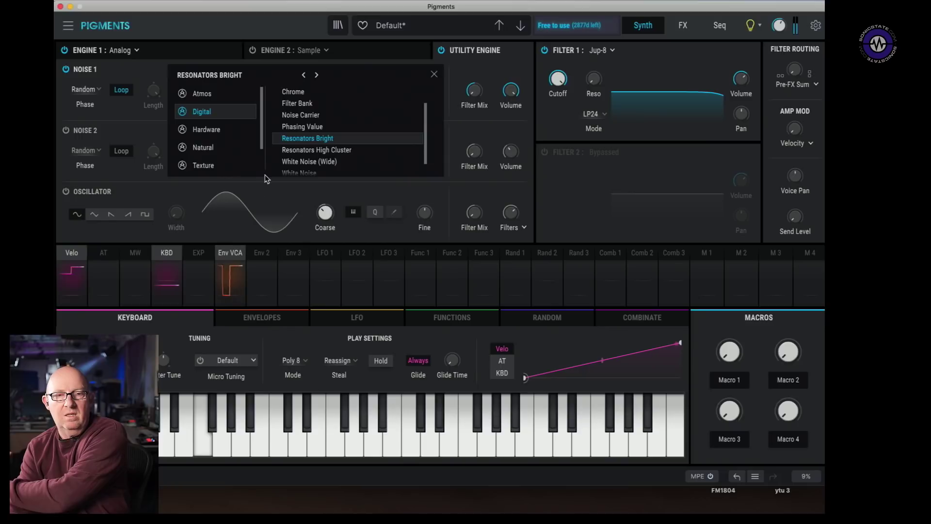
left_click(295, 161)
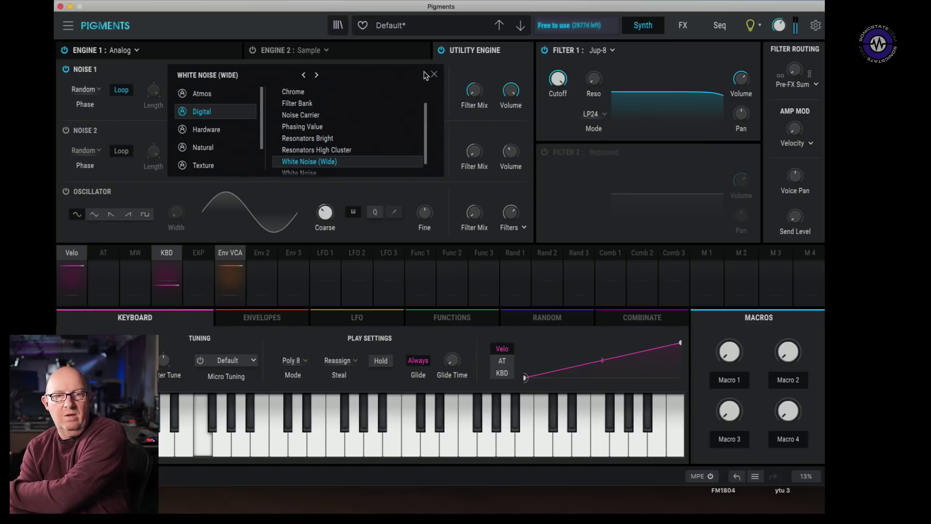
Step: Set Noise 1's volume to 24.0 dB and audition the White Noise, Analog Noise and 1963 samples in its slot
left_click(196, 95)
left_click(511, 90)
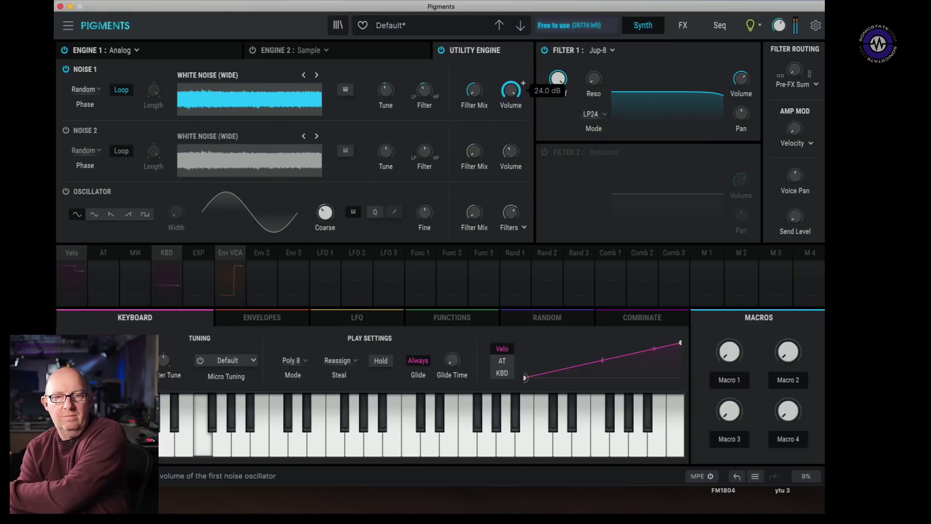
left_click(316, 76)
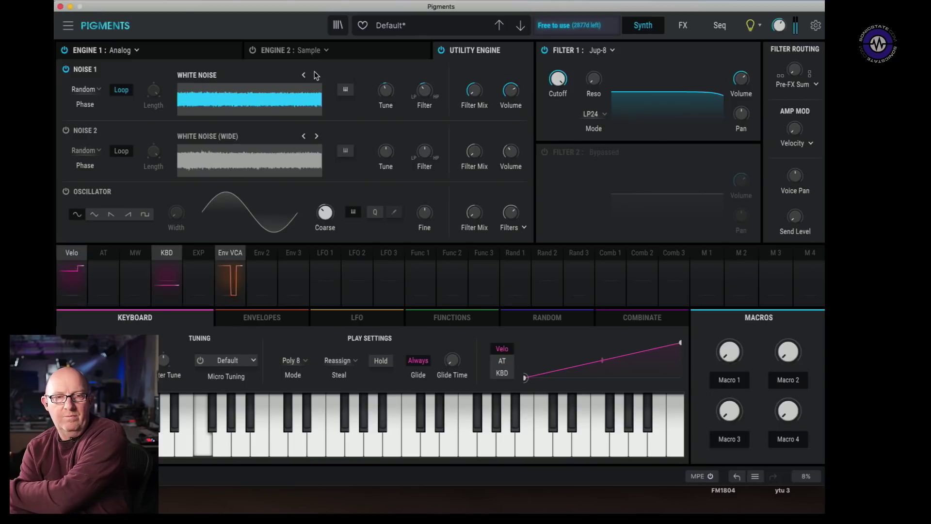
left_click(315, 76)
left_click(315, 76)
left_click(304, 76)
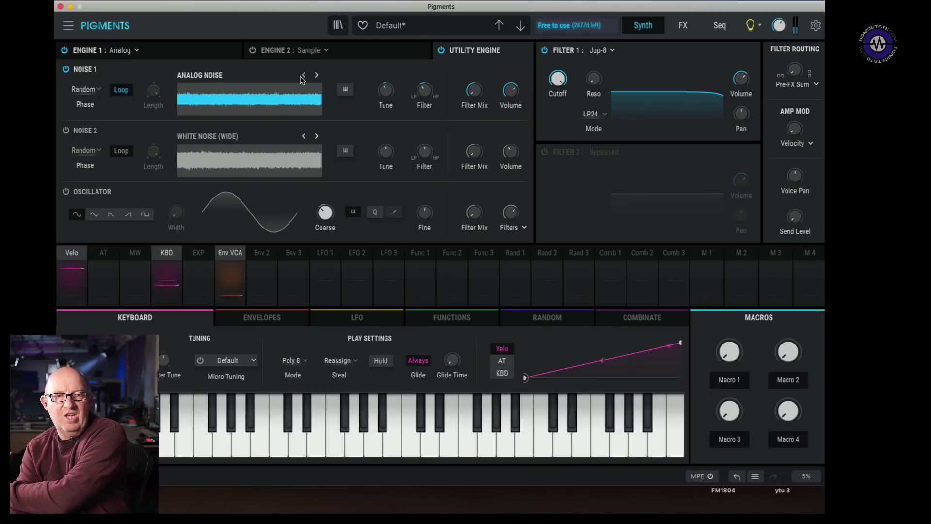
left_click(303, 76)
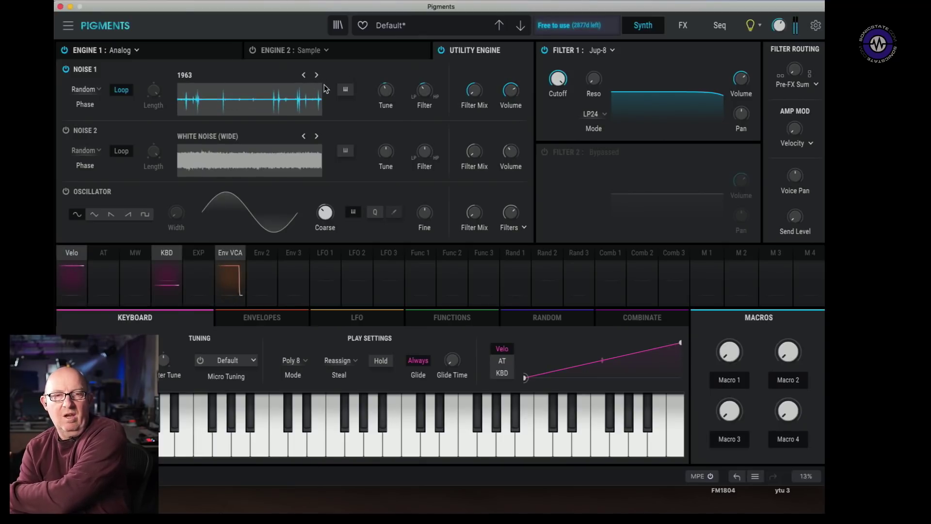
Step: Browse the Natural and Transients sample categories for Noise 1 and load the Decaying Noise sample
left_click(202, 79)
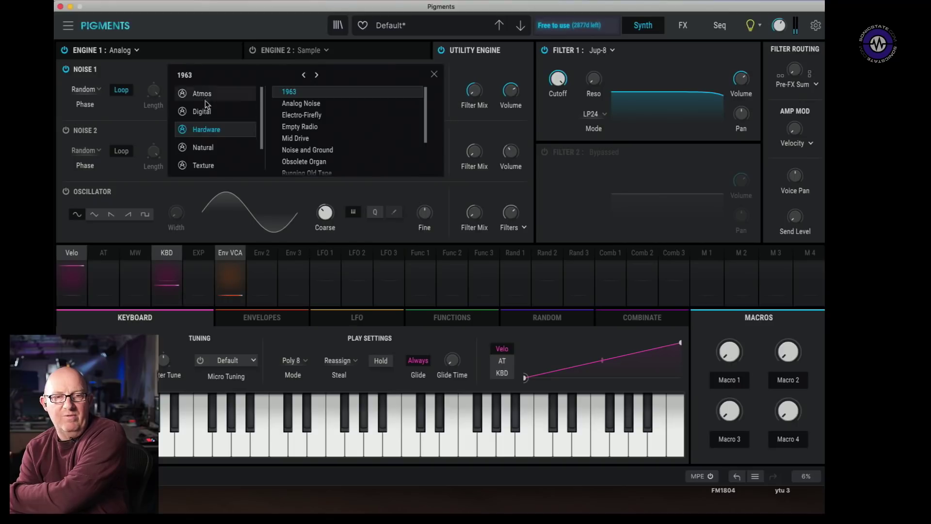
left_click(200, 148)
scroll(202, 146, "down", 1)
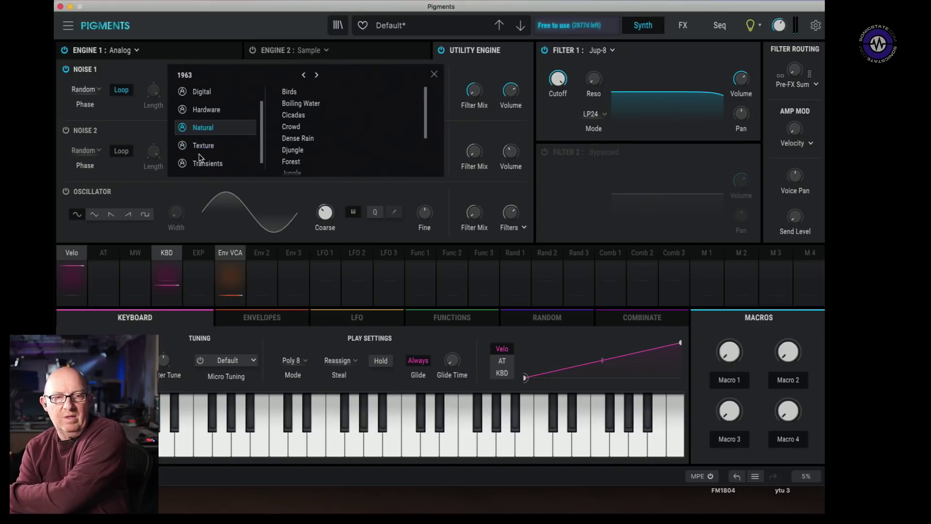
left_click(199, 163)
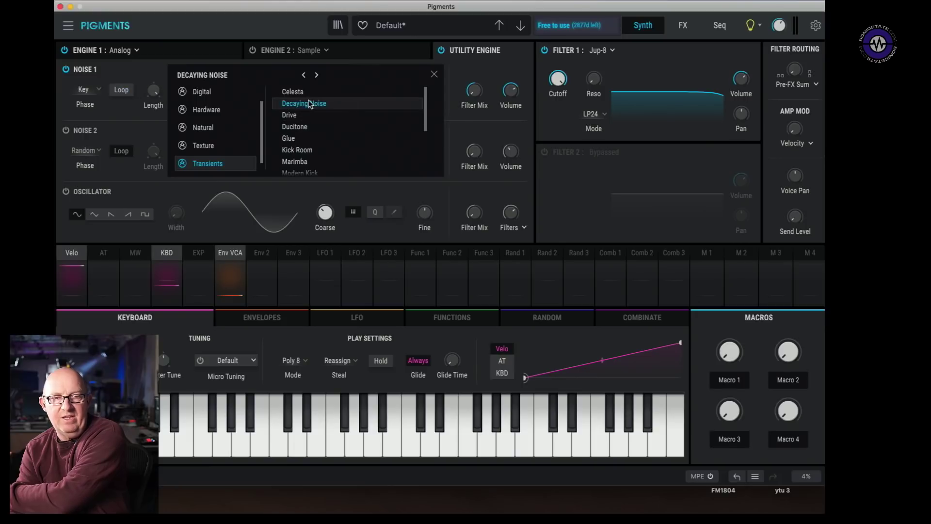
left_click(434, 75)
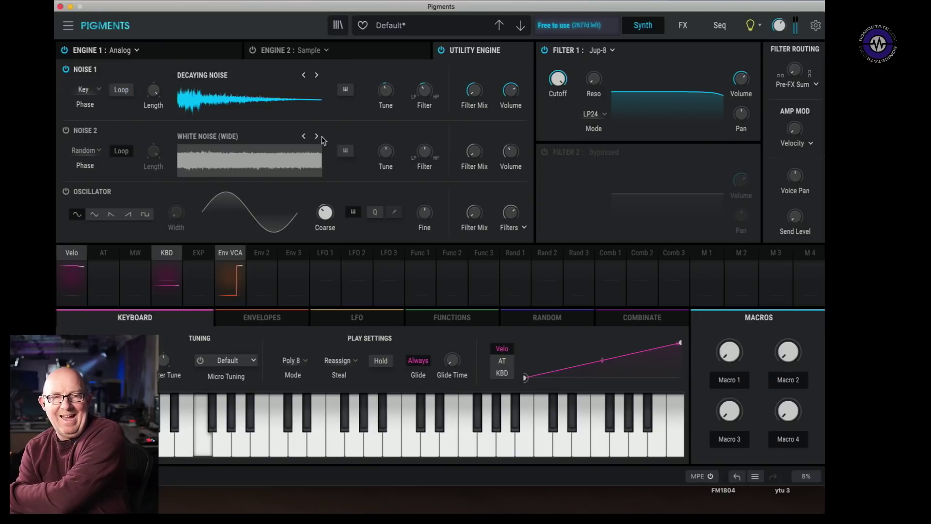